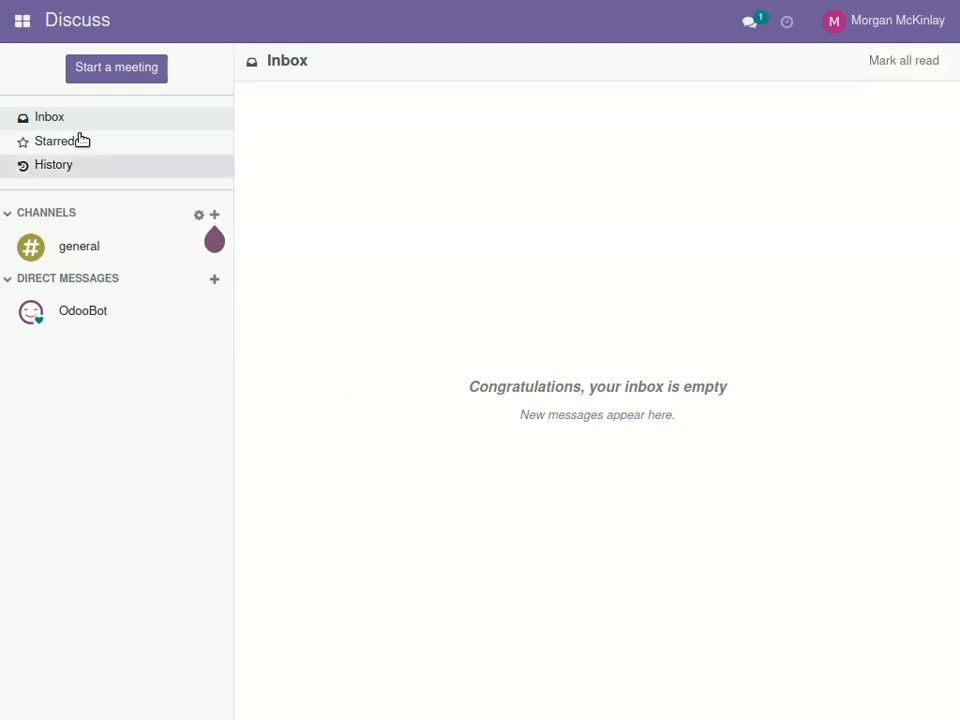
- Open the Employees app, view the employees as a list, and return to the kanban view
{"action": "left_click", "coordinate": [23, 22]}
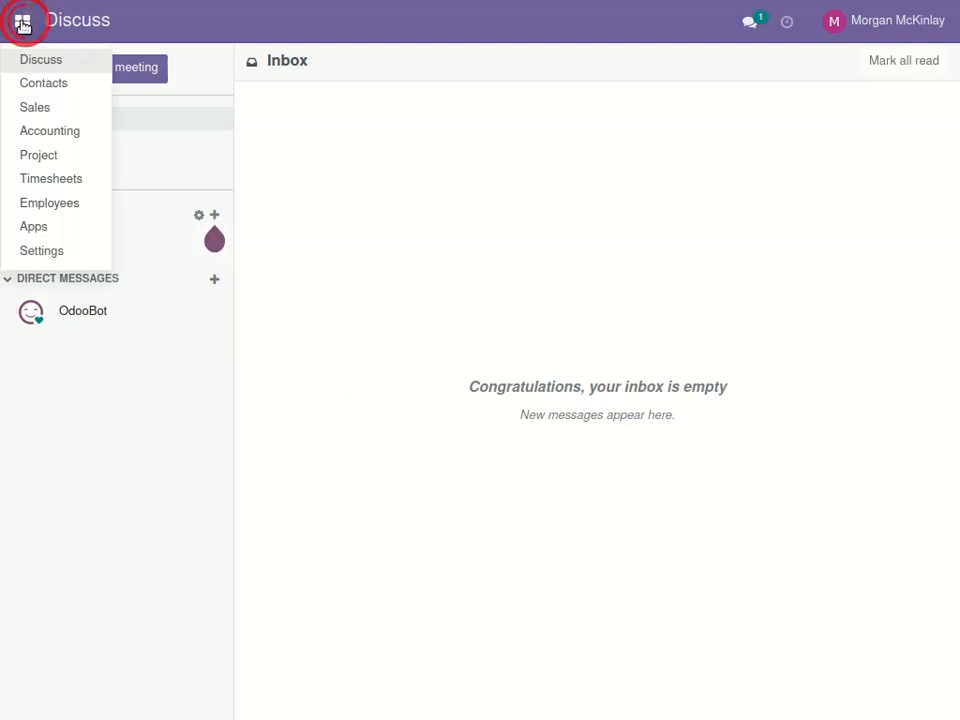
{"action": "left_click", "coordinate": [35, 206]}
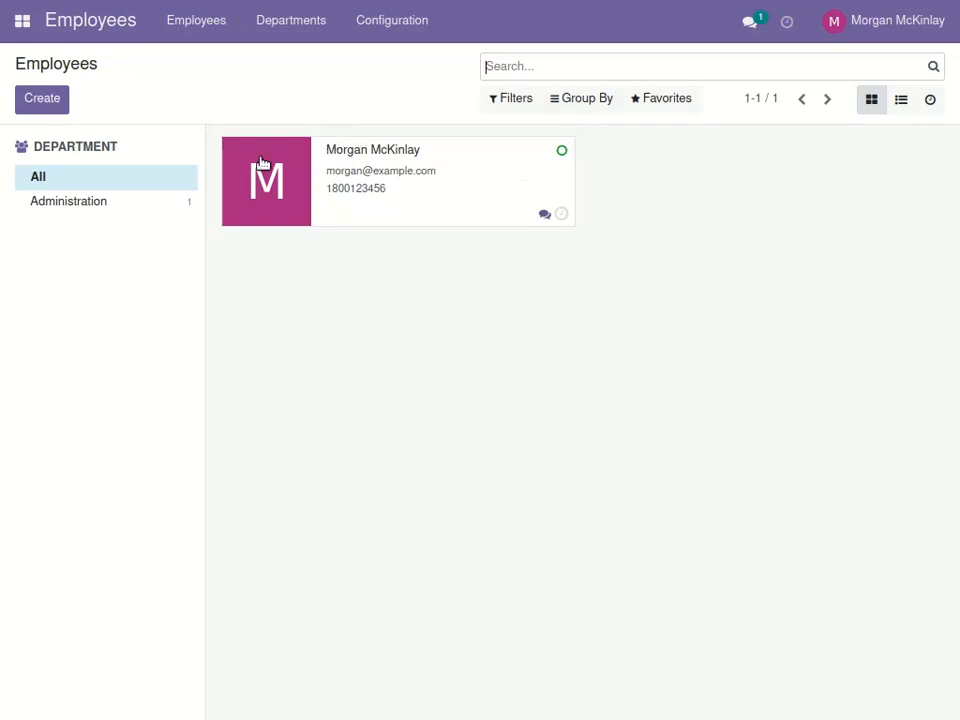
{"action": "left_click", "coordinate": [901, 100]}
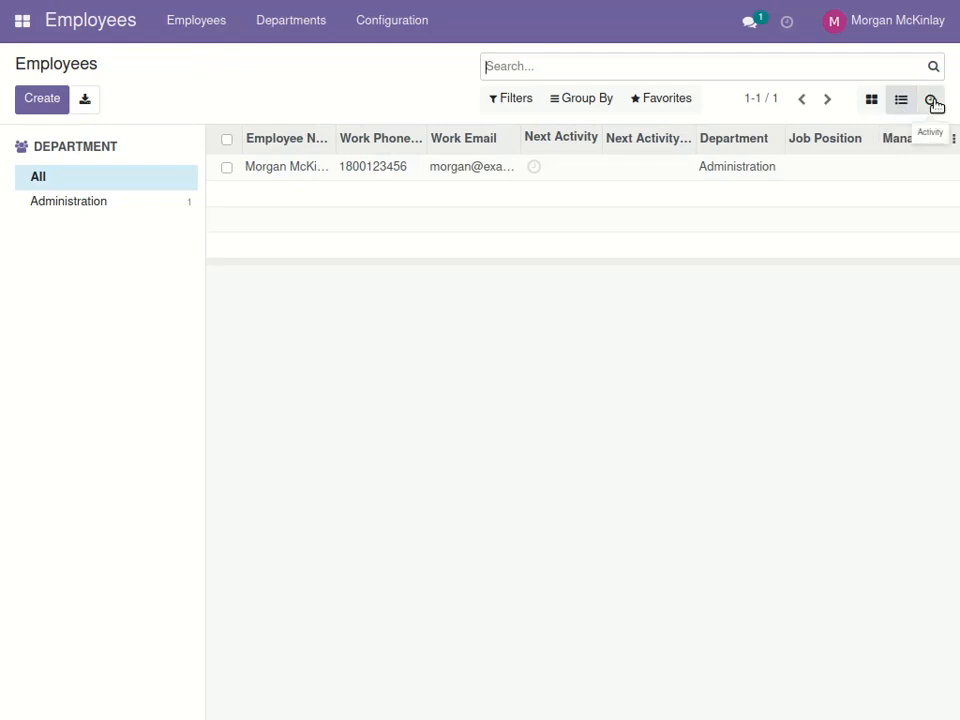
{"action": "left_click", "coordinate": [871, 100]}
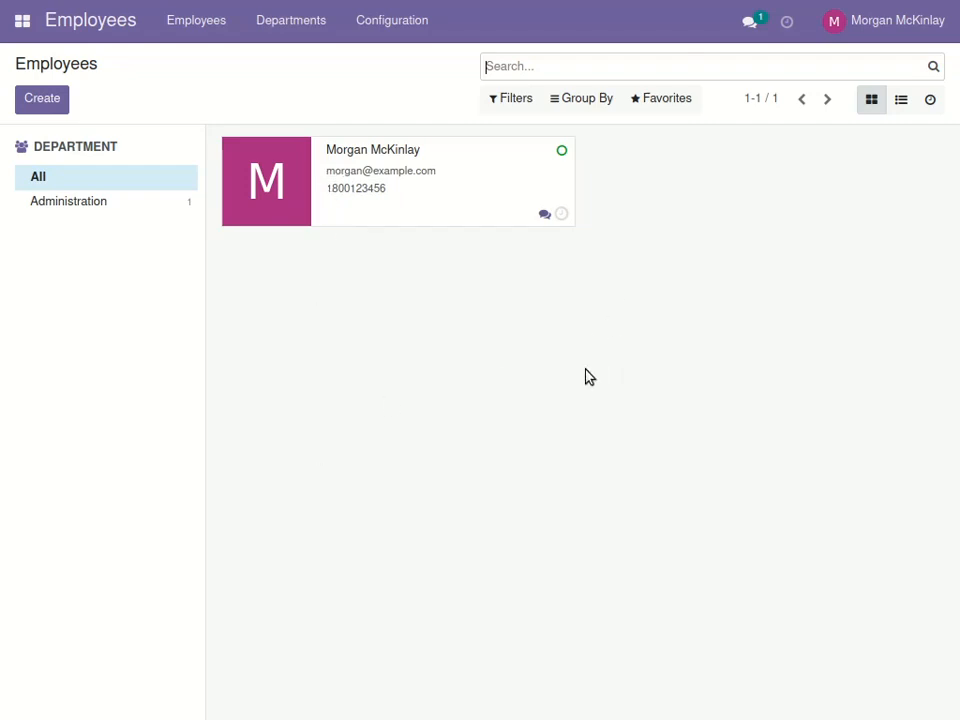
- Open the existing employee's record and review its available actions, record navigation and work information
{"action": "left_click", "coordinate": [317, 193]}
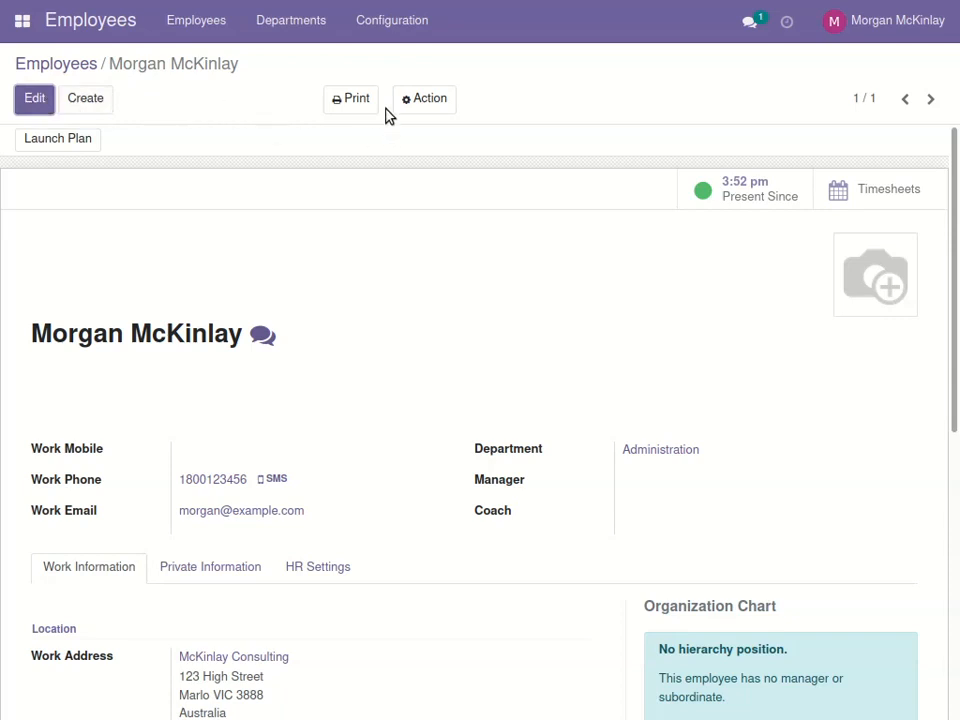
{"action": "left_click", "coordinate": [435, 101]}
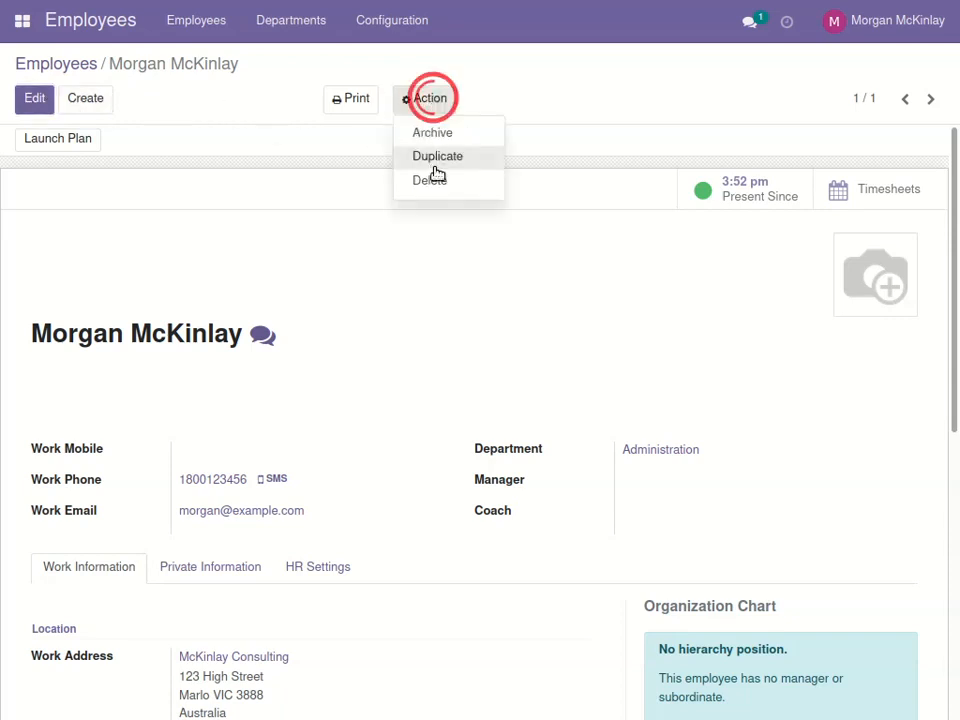
{"action": "left_click", "coordinate": [500, 88]}
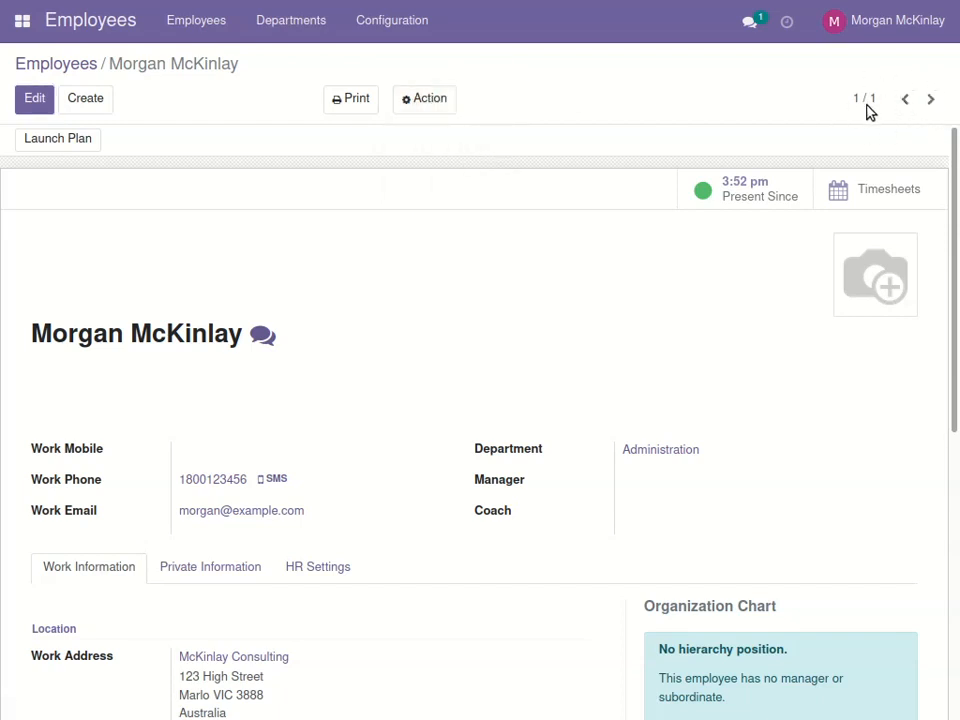
{"action": "left_click", "coordinate": [932, 100]}
{"action": "left_click", "coordinate": [904, 99]}
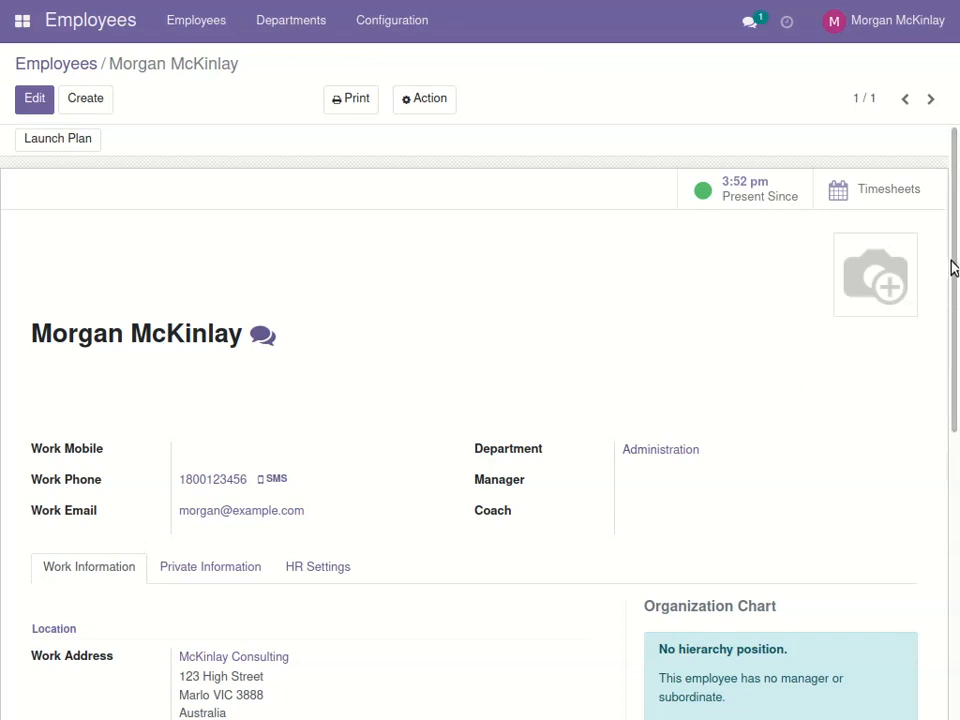
{"action": "left_click_drag", "start_coordinate": [952, 246], "coordinate": [949, 414]}
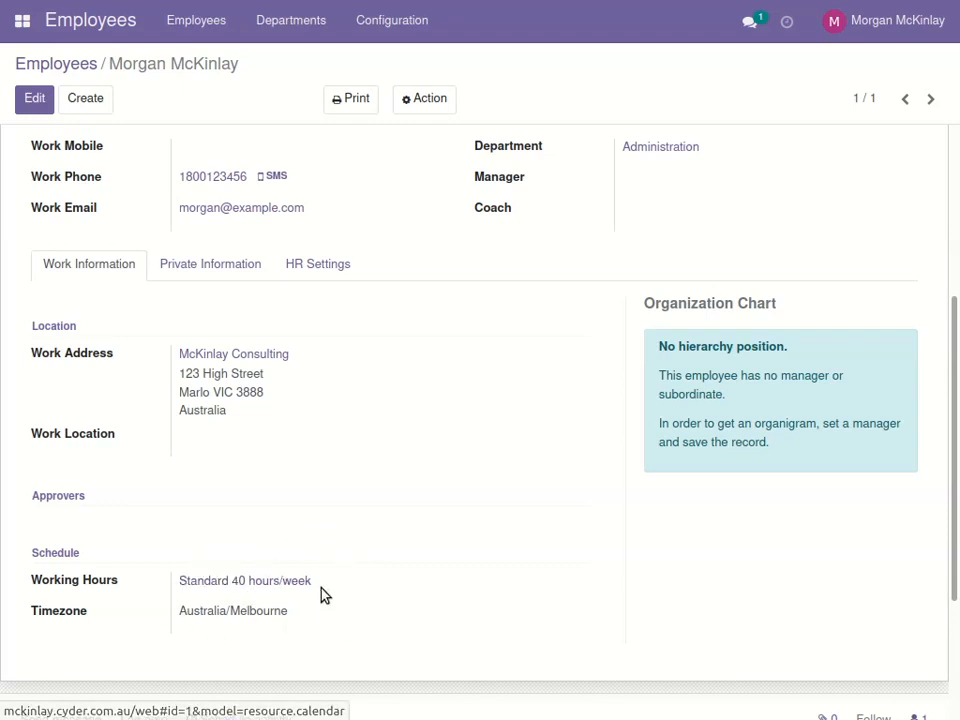
- Start editing the employee's record and examine the Working Hours options in the schedule
{"action": "left_click", "coordinate": [32, 99]}
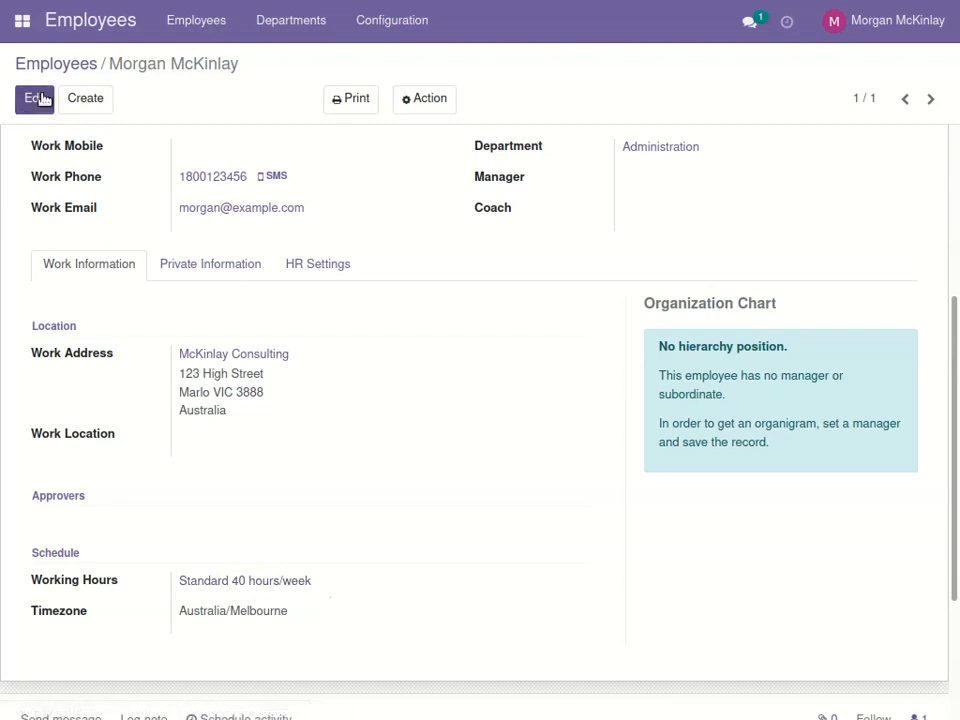
{"action": "left_click_drag", "start_coordinate": [951, 206], "coordinate": [939, 476]}
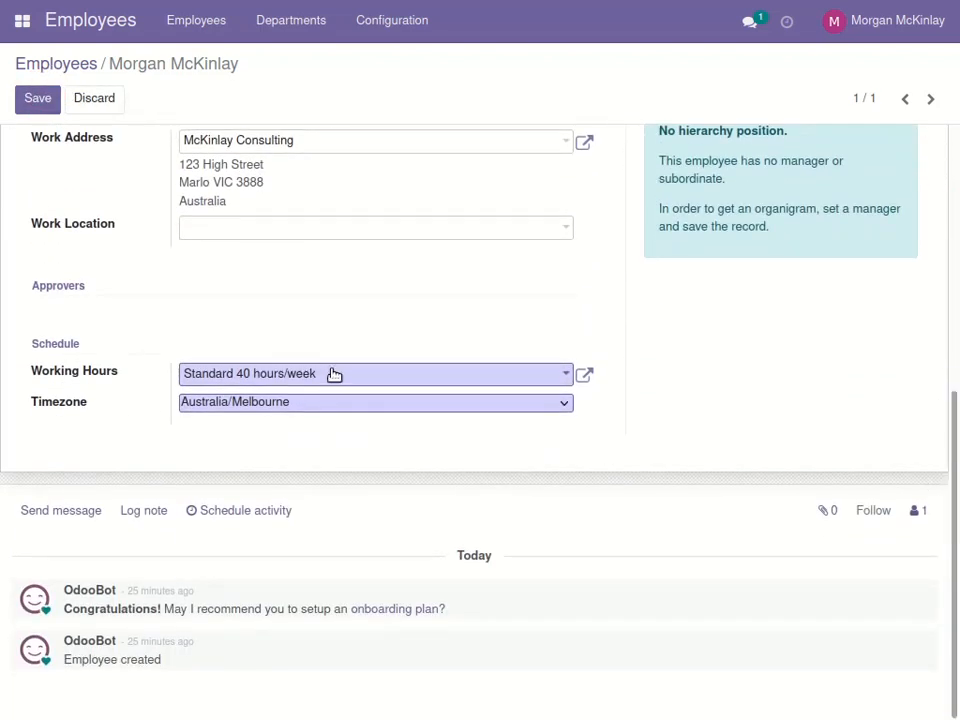
{"action": "left_click", "coordinate": [335, 373]}
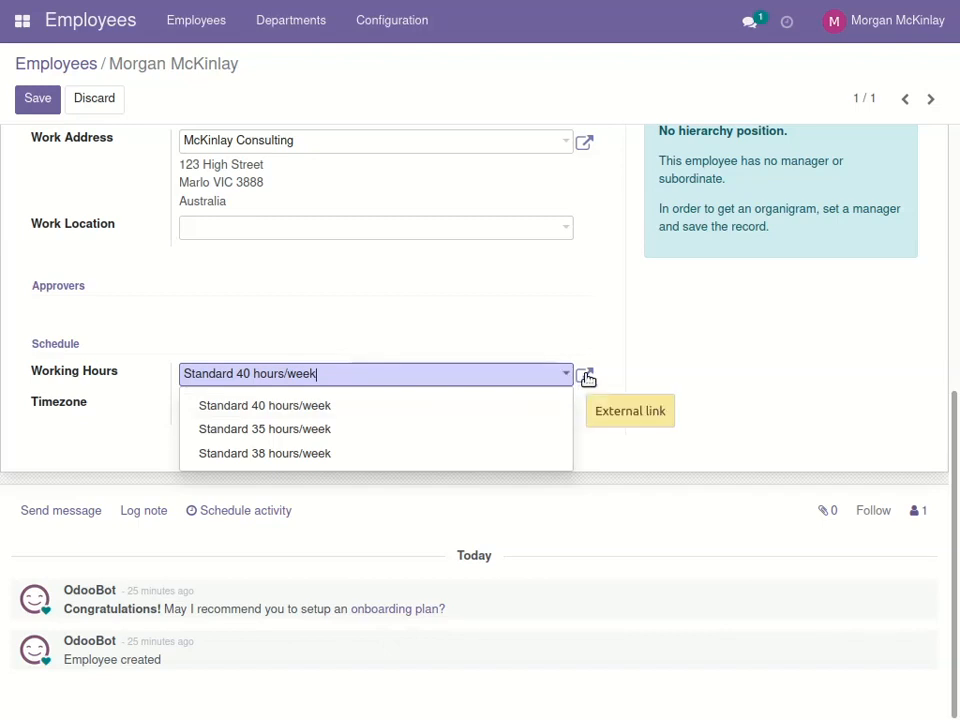
{"action": "left_click", "coordinate": [474, 332]}
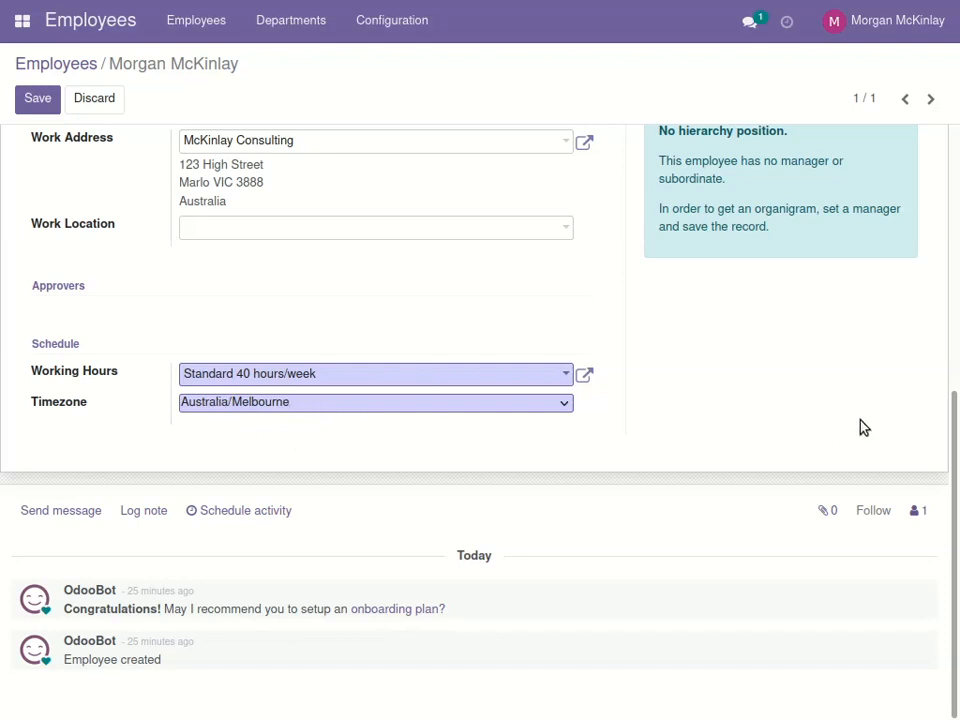
{"action": "left_click_drag", "start_coordinate": [953, 567], "coordinate": [955, 357]}
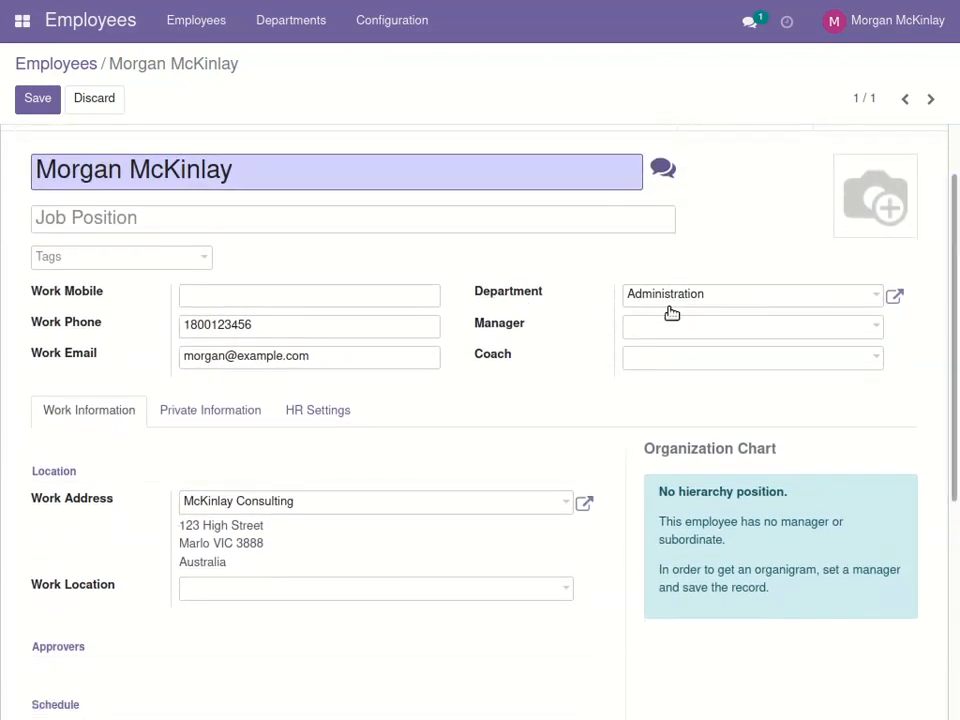
- Examine the available Department choices for the employee, keeping the current selection
{"action": "left_click", "coordinate": [734, 302]}
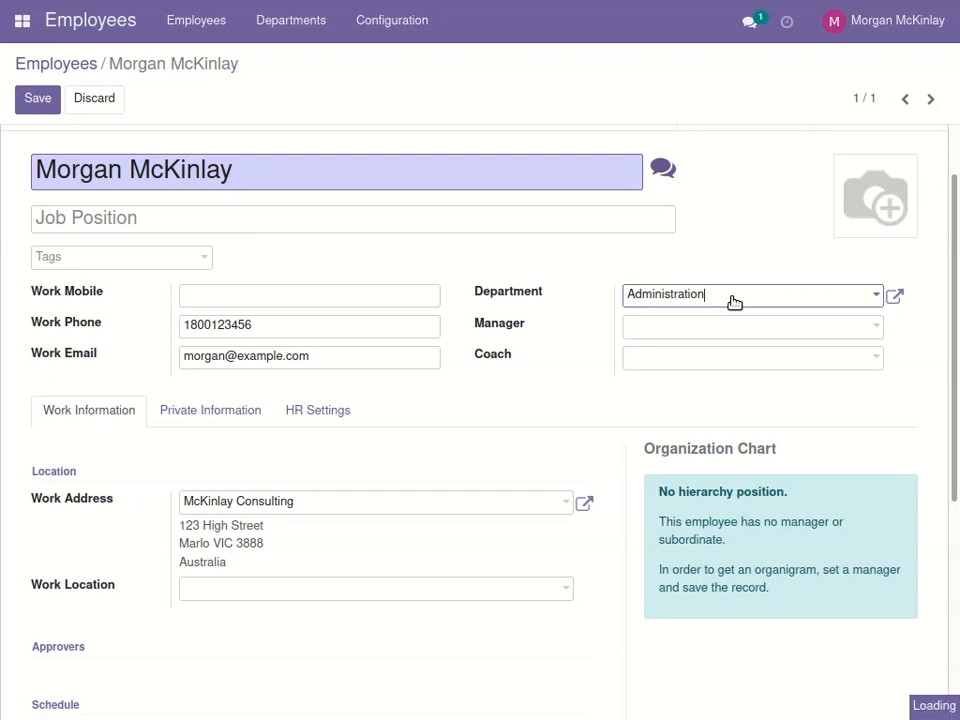
{"action": "left_click", "coordinate": [734, 302]}
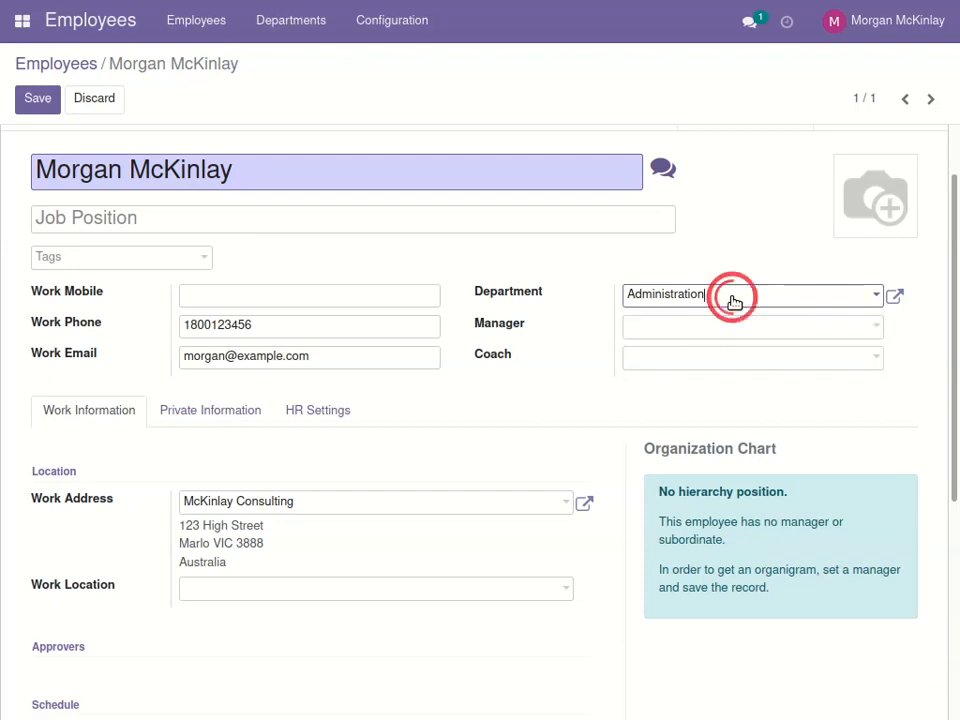
{"action": "left_click", "coordinate": [734, 302]}
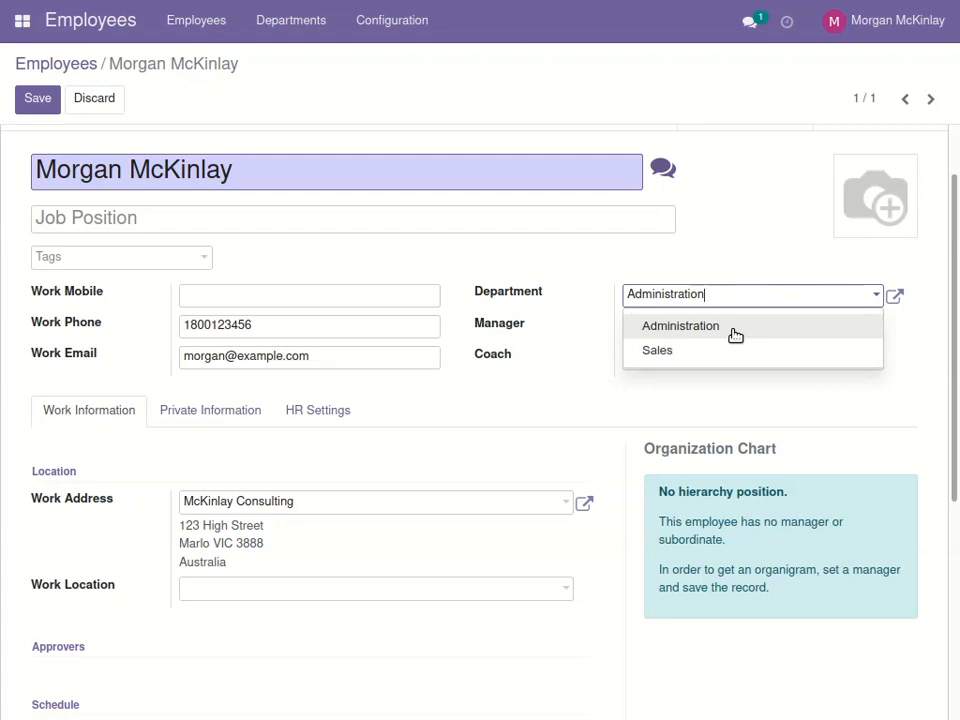
{"action": "left_click", "coordinate": [735, 258]}
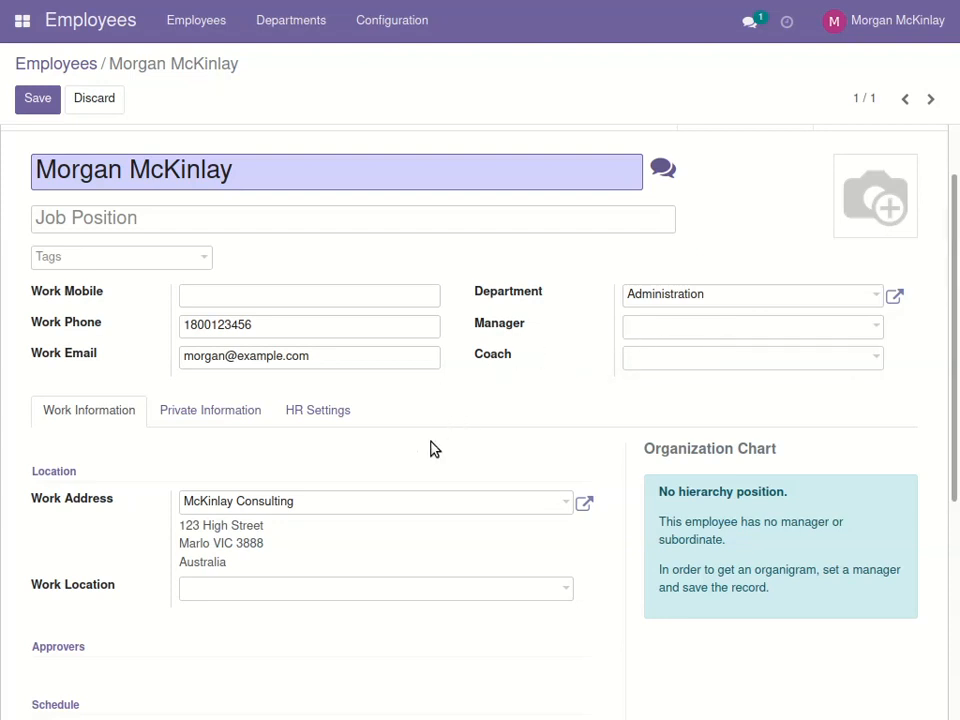
- Examine the employee's private information fields, including private contact, citizenship, marital status and work permit
{"action": "left_click", "coordinate": [205, 408]}
{"action": "left_click_drag", "start_coordinate": [947, 285], "coordinate": [945, 417]}
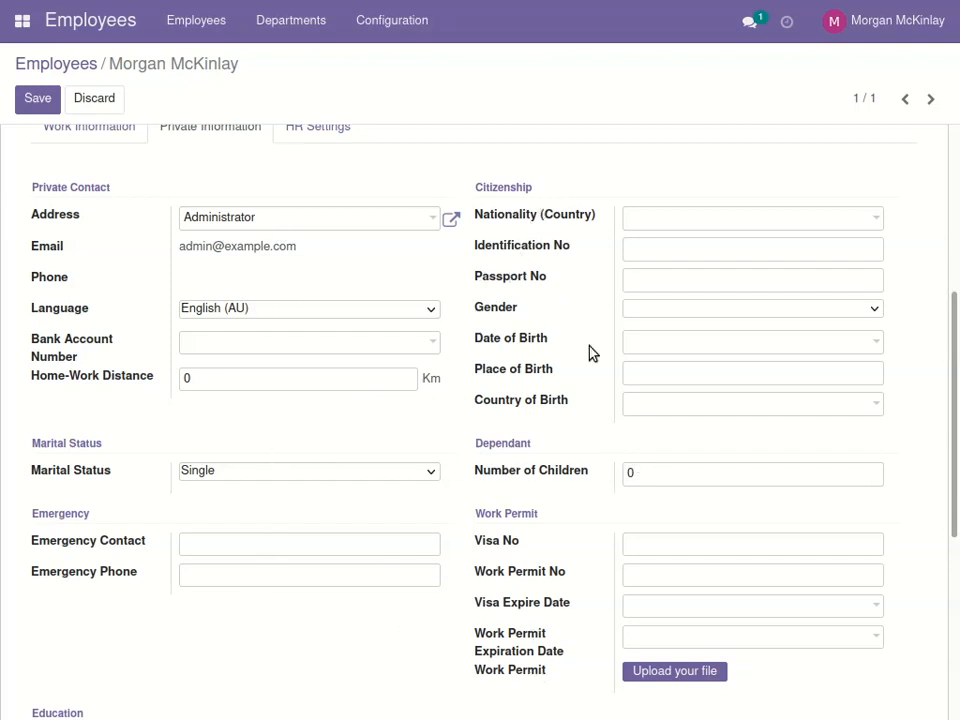
{"action": "left_click_drag", "start_coordinate": [955, 467], "coordinate": [954, 346]}
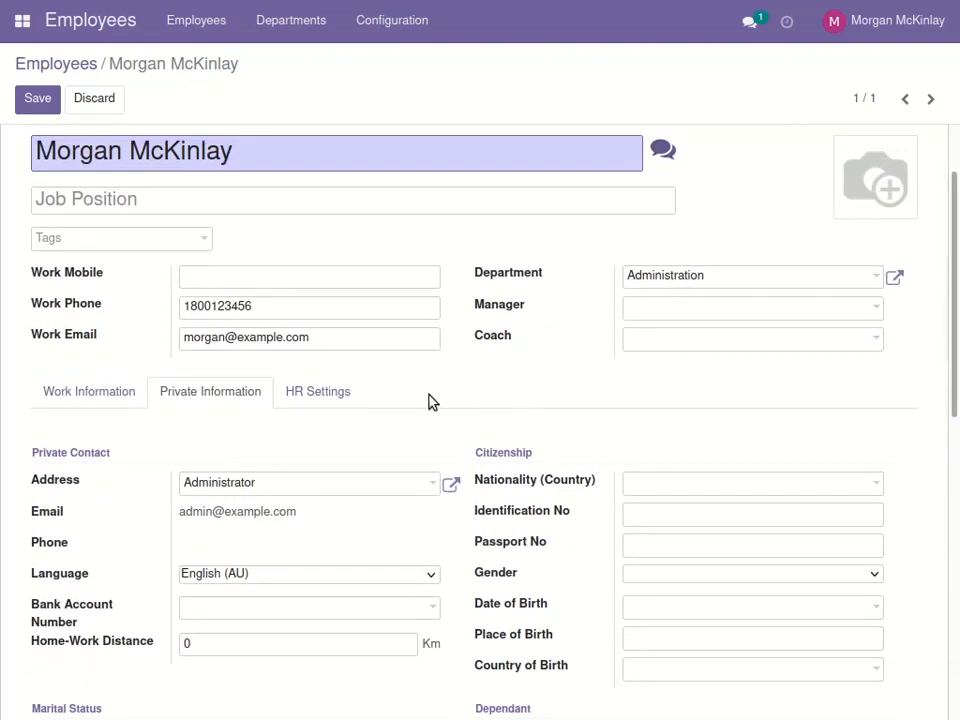
- Check the Related User choices in the employee's HR settings and set the Timesheet Cost to 25 per hour
{"action": "left_click", "coordinate": [339, 393]}
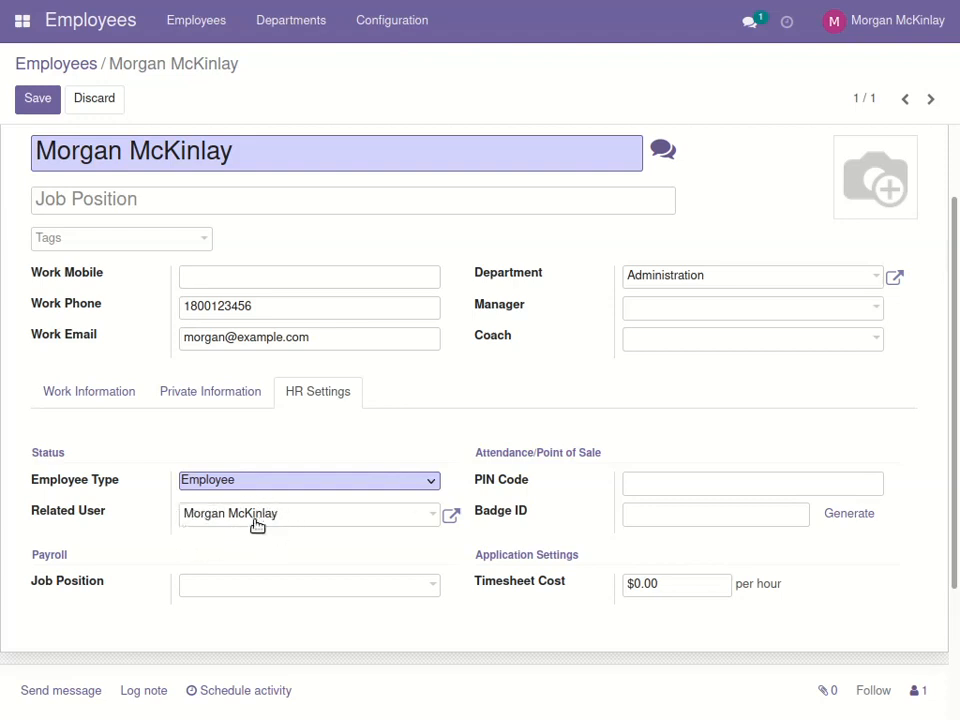
{"action": "left_click", "coordinate": [314, 516]}
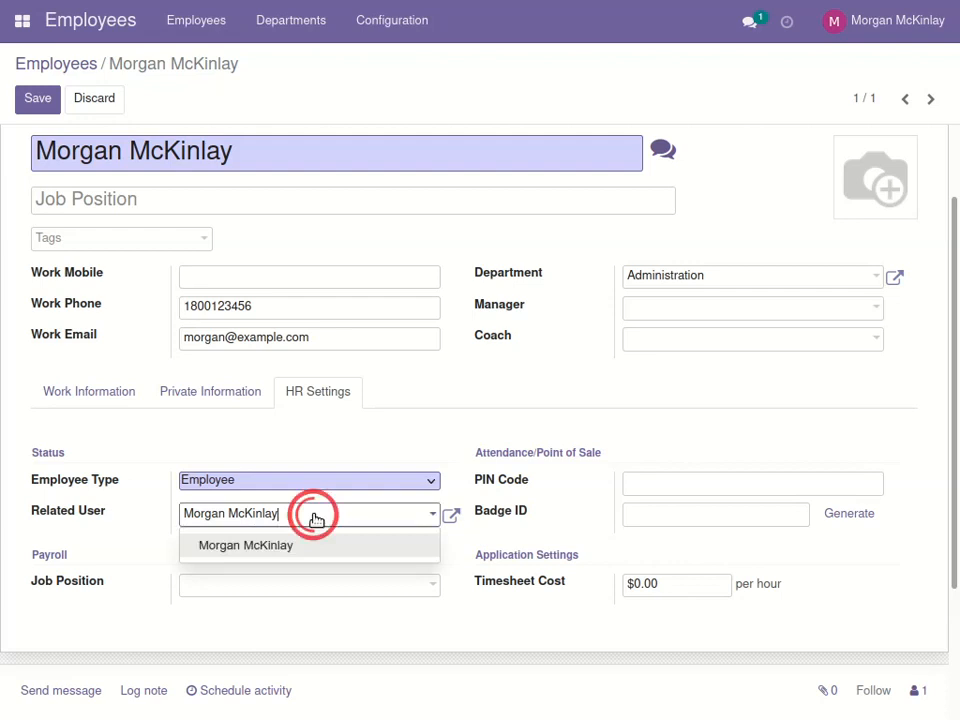
{"action": "left_click", "coordinate": [314, 516]}
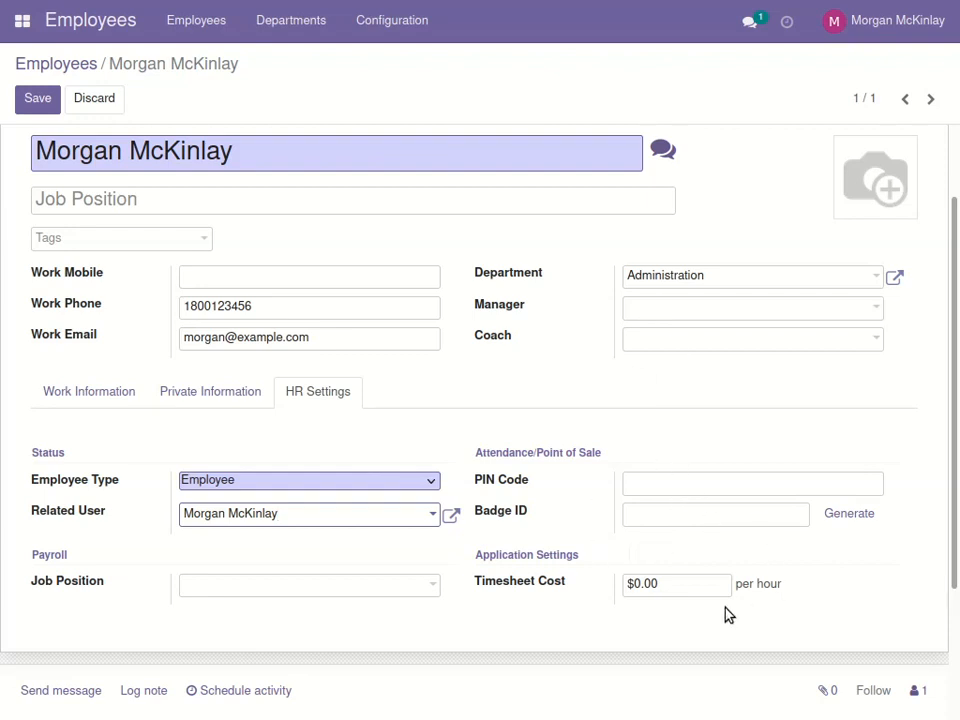
{"action": "double_click", "coordinate": [675, 581]}
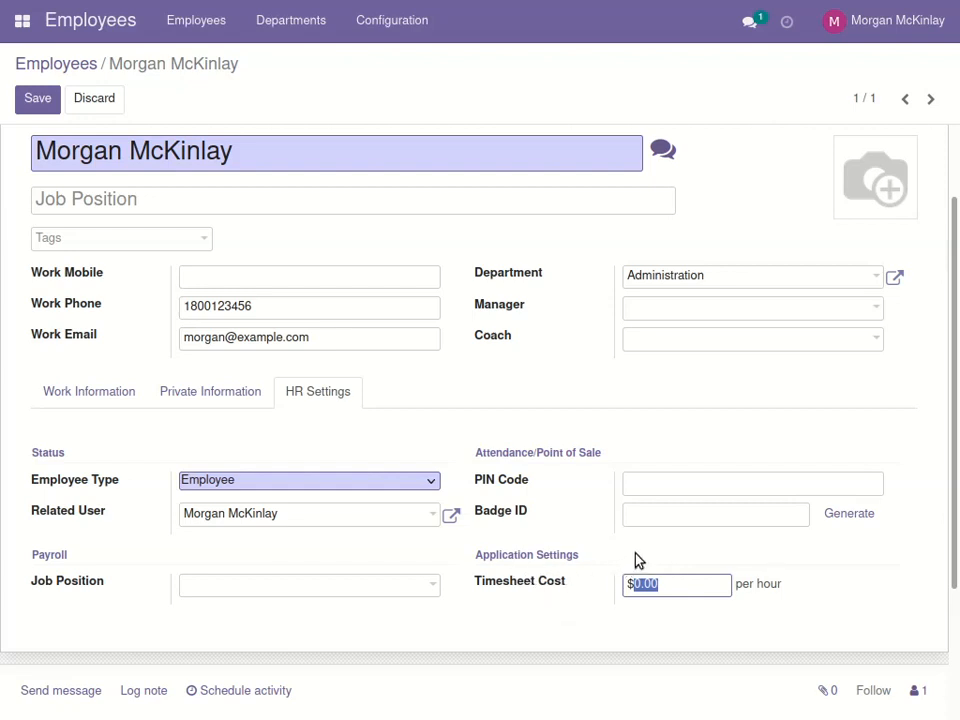
{"action": "type", "text": "25"}
{"action": "left_click", "coordinate": [662, 543]}
- Review the employee's work address and schedule in the work information and save the record
{"action": "left_click", "coordinate": [70, 391]}
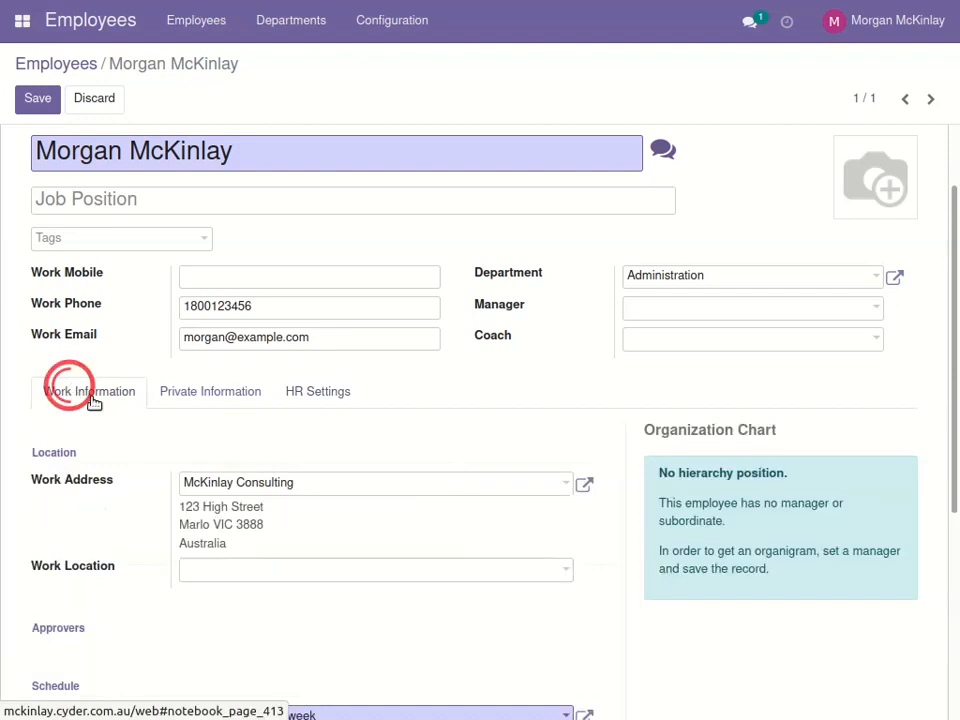
{"action": "left_click_drag", "start_coordinate": [950, 327], "coordinate": [950, 517]}
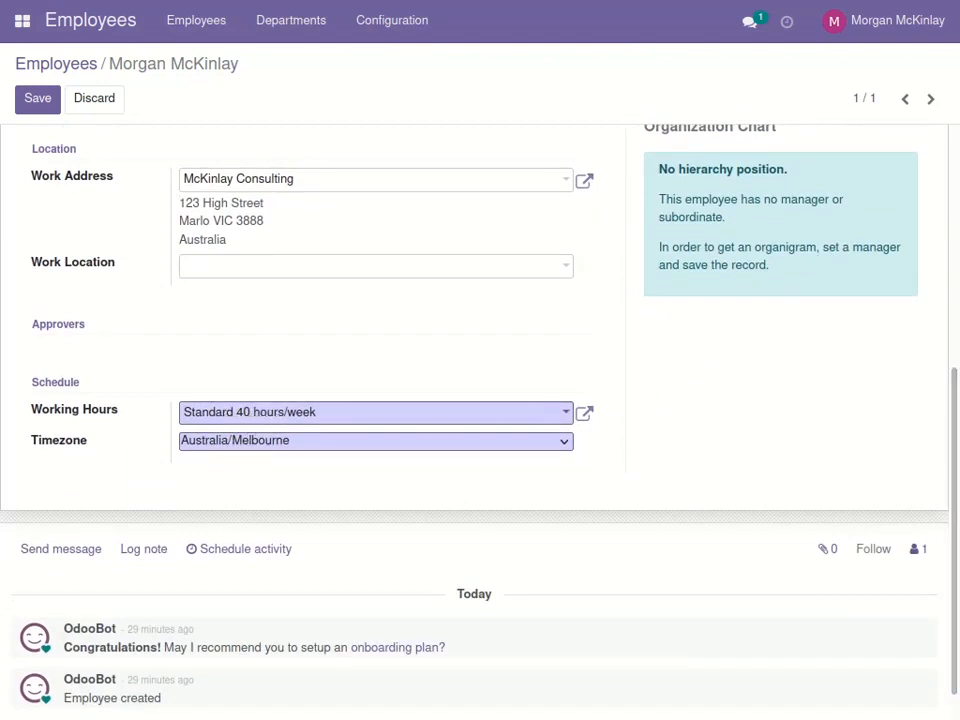
{"action": "left_click_drag", "start_coordinate": [956, 589], "coordinate": [943, 386]}
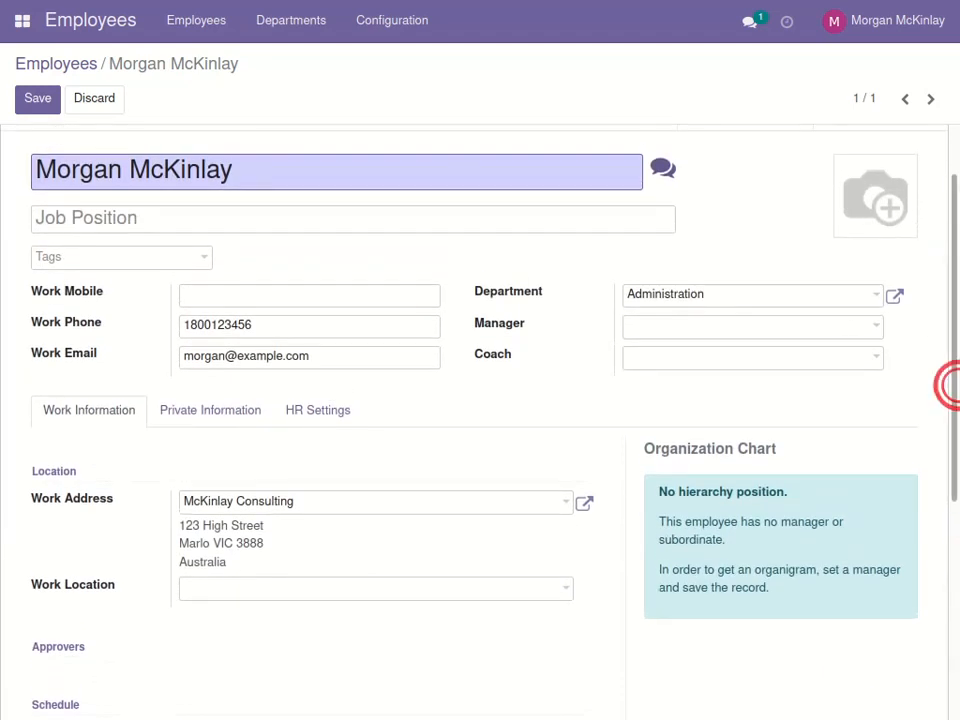
{"action": "left_click", "coordinate": [40, 106]}
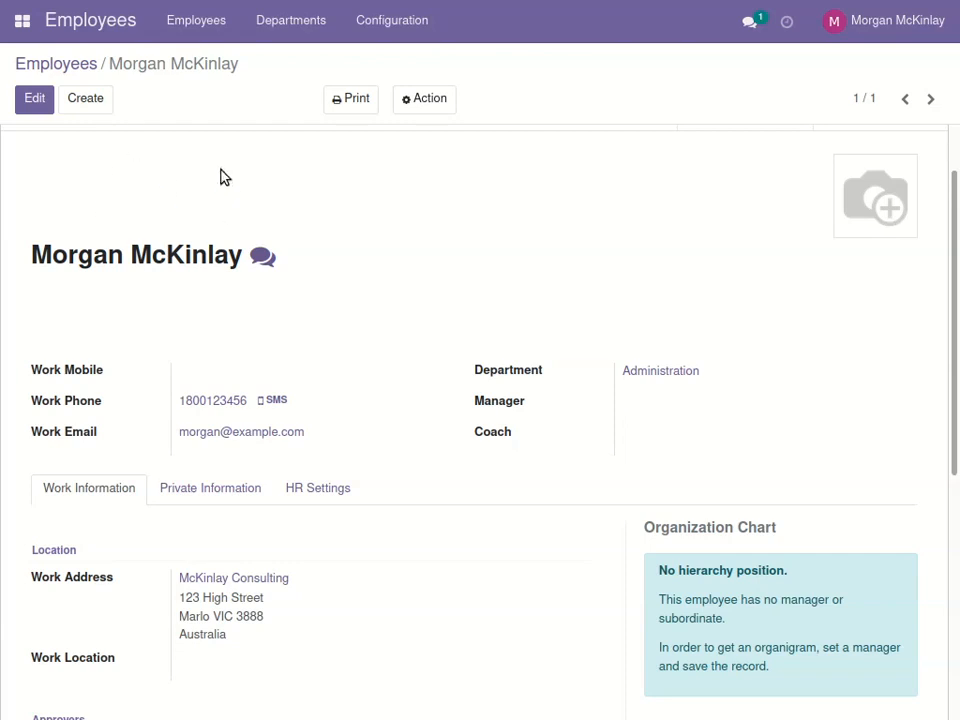
- Check the Timesheet Cost in the employee's HR settings and the Working Hours in the work information
{"action": "left_click_drag", "start_coordinate": [952, 278], "coordinate": [951, 417]}
{"action": "left_click", "coordinate": [336, 244]}
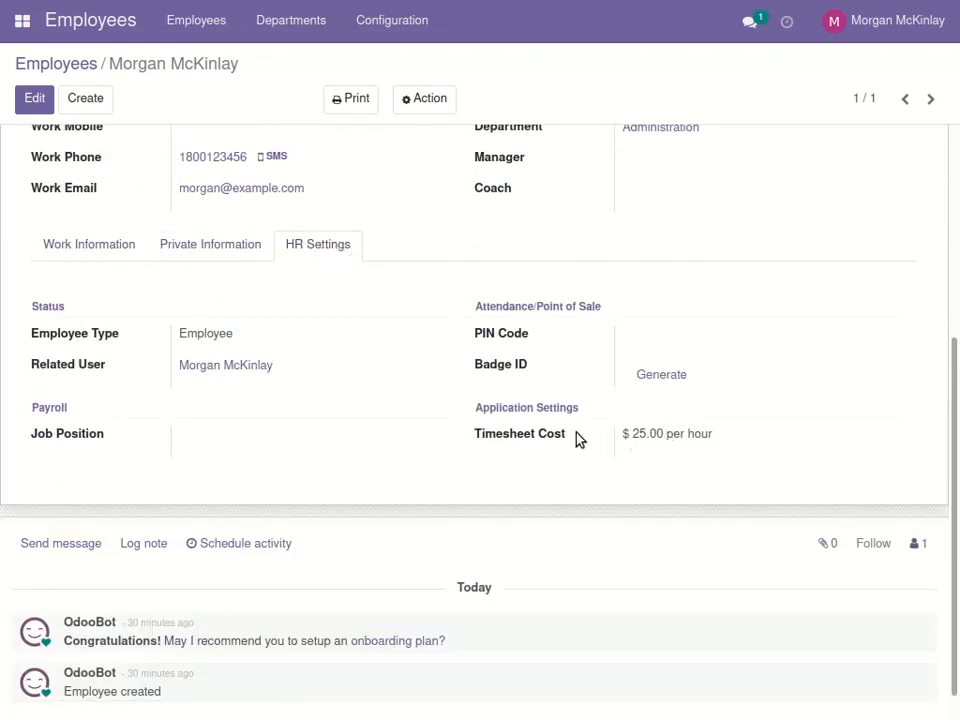
{"action": "left_click", "coordinate": [85, 247]}
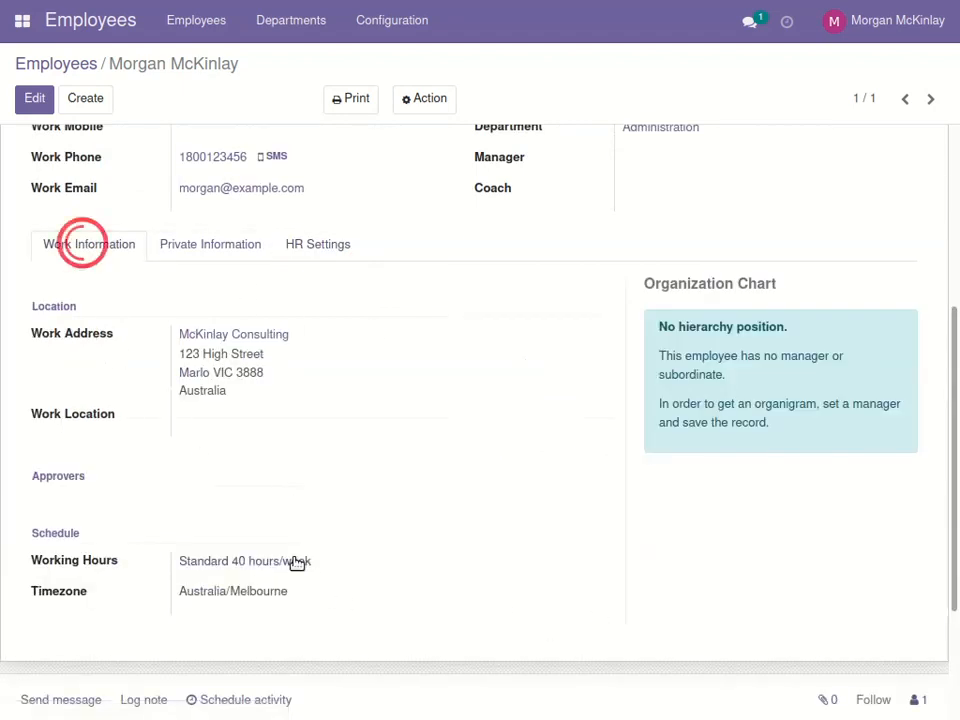